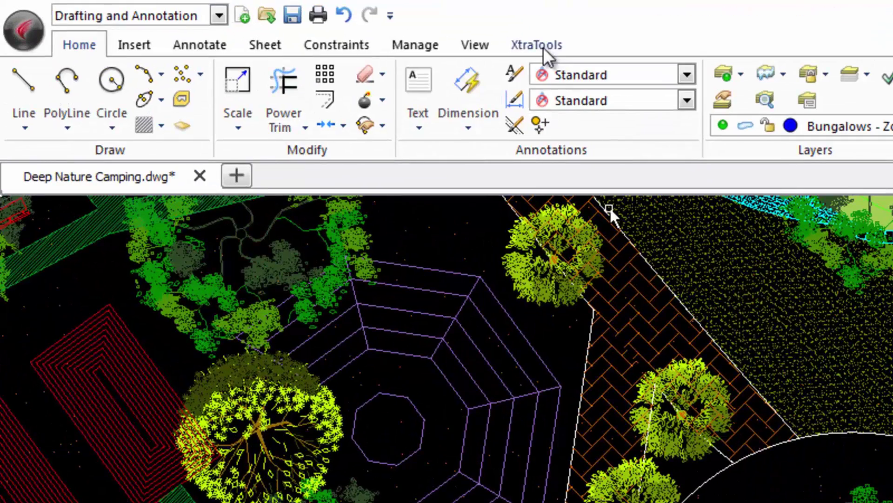
# Step: Draw a three-point arc just outside the large circle's upper-left edge
pyautogui.click(535, 47)
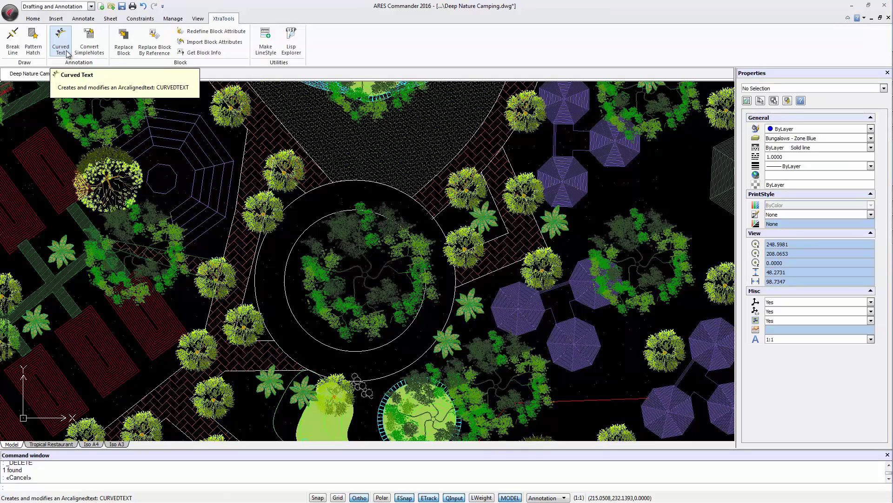
pyautogui.click(33, 19)
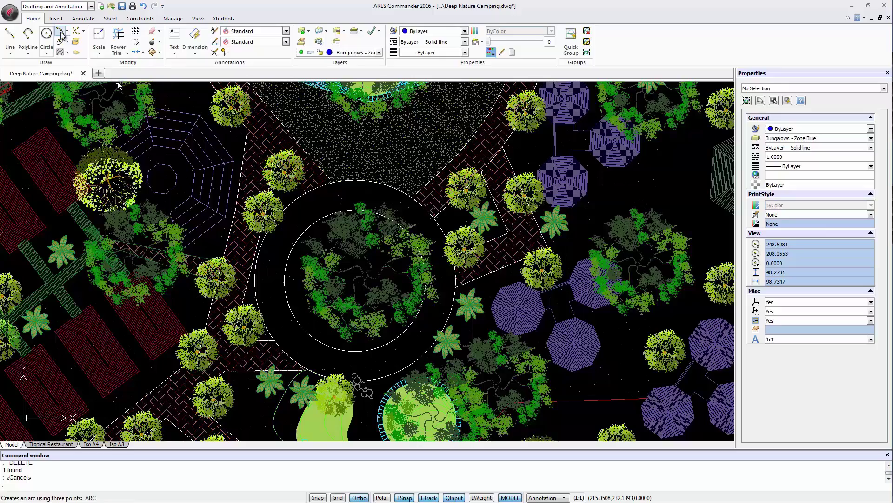
pyautogui.click(61, 35)
pyautogui.scroll(5, 300, 246)
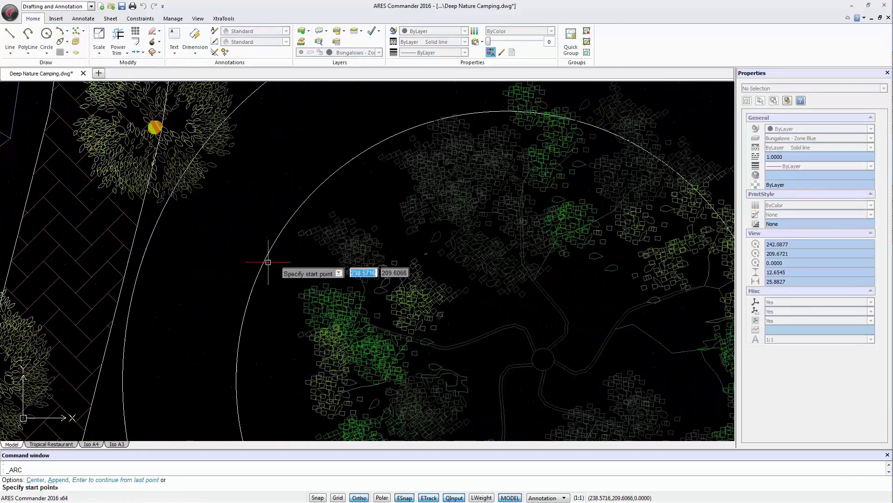
pyautogui.click(205, 315)
pyautogui.click(236, 215)
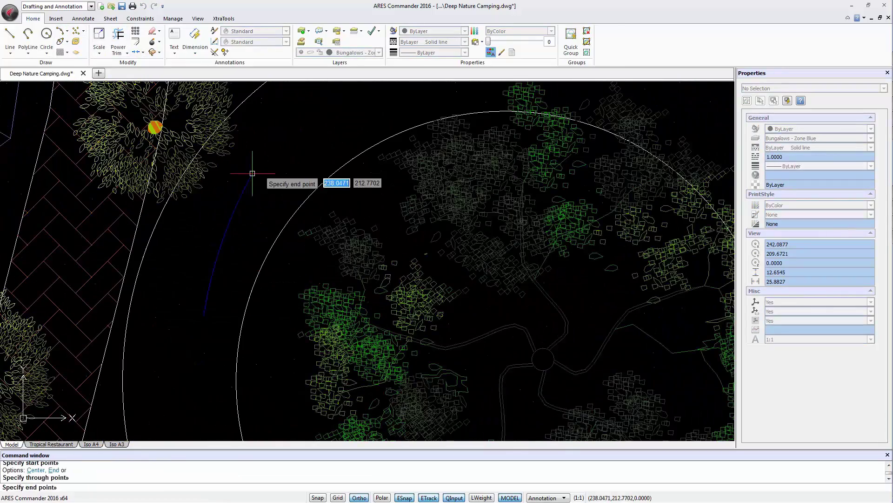
pyautogui.click(318, 124)
pyautogui.click(224, 19)
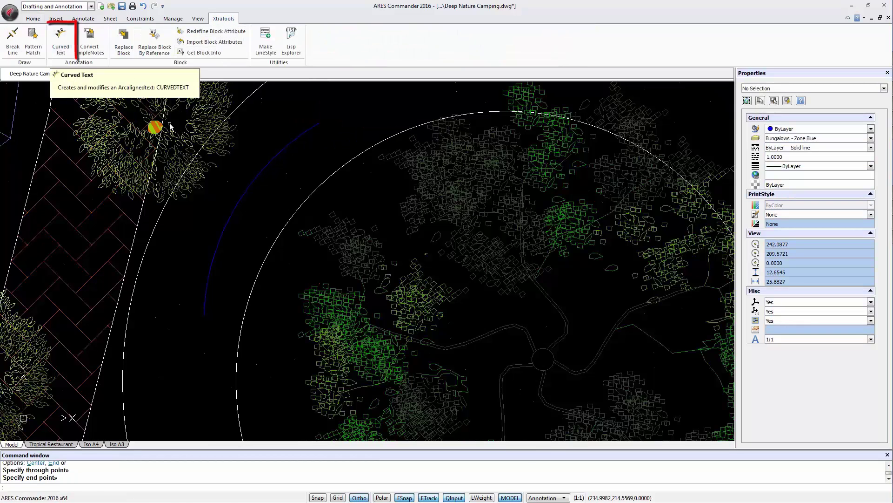
# Step: Start Curved Text and pick the new blue arc to carry it
pyautogui.click(59, 41)
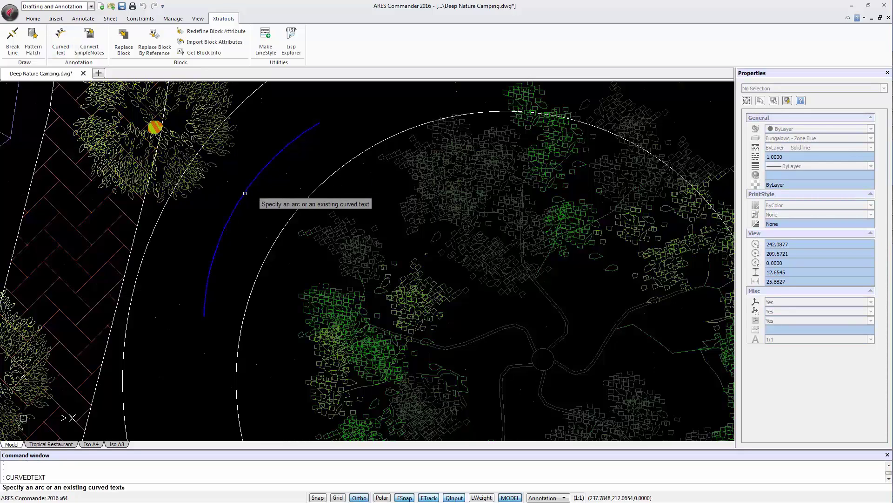
pyautogui.click(245, 192)
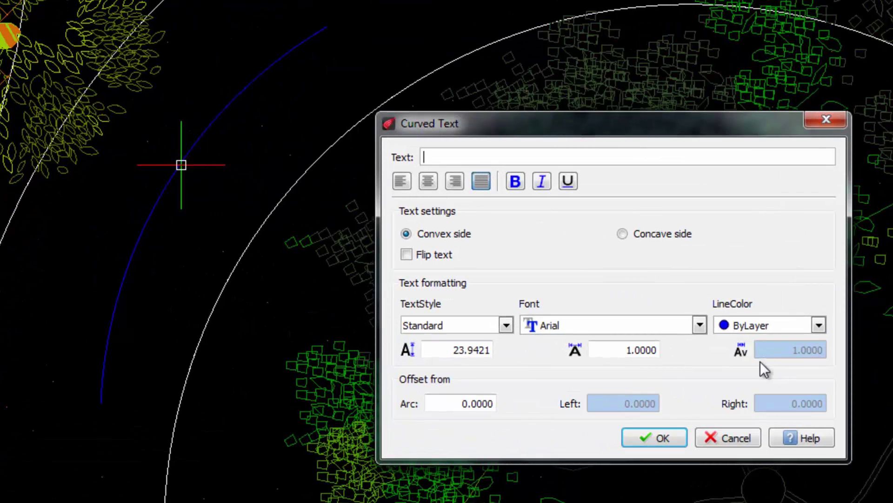
# Step: Set the curved text height to 1 and enter the text 'Green Zone'
pyautogui.moveTo(451, 351); pyautogui.dragTo(514, 349)
pyautogui.write('1')
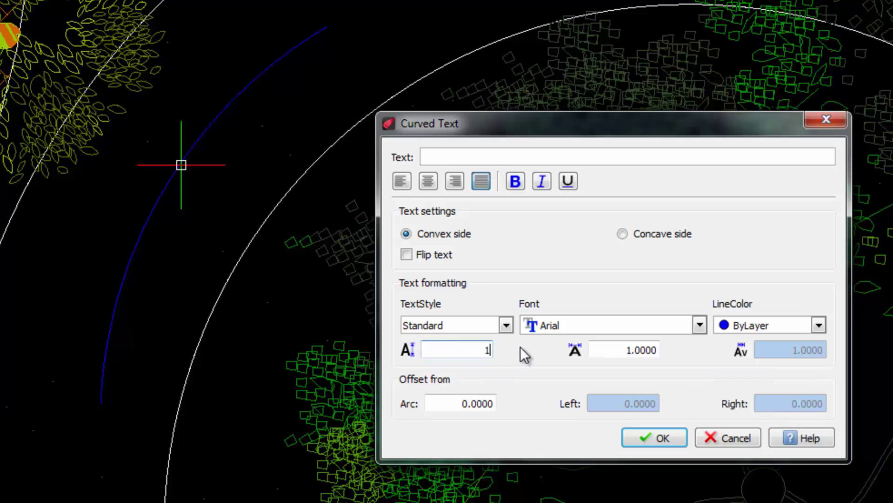
pyautogui.click(480, 157)
pyautogui.write('Green Z')
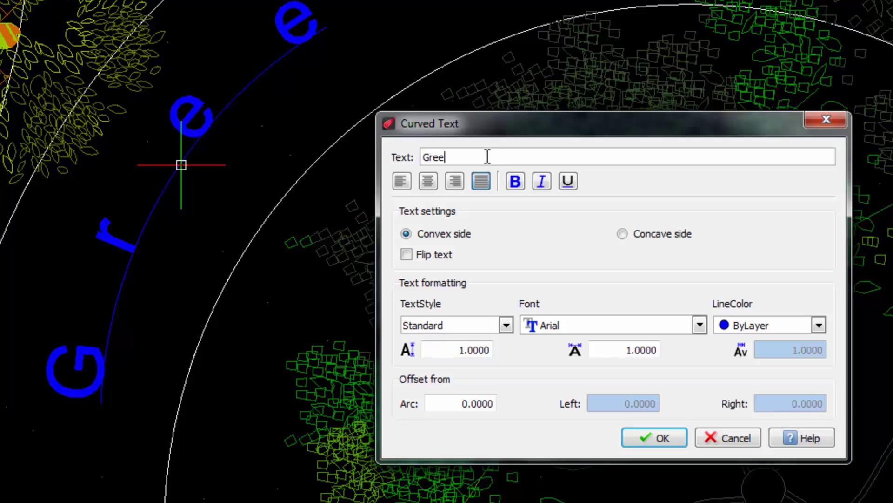
pyautogui.write('one')
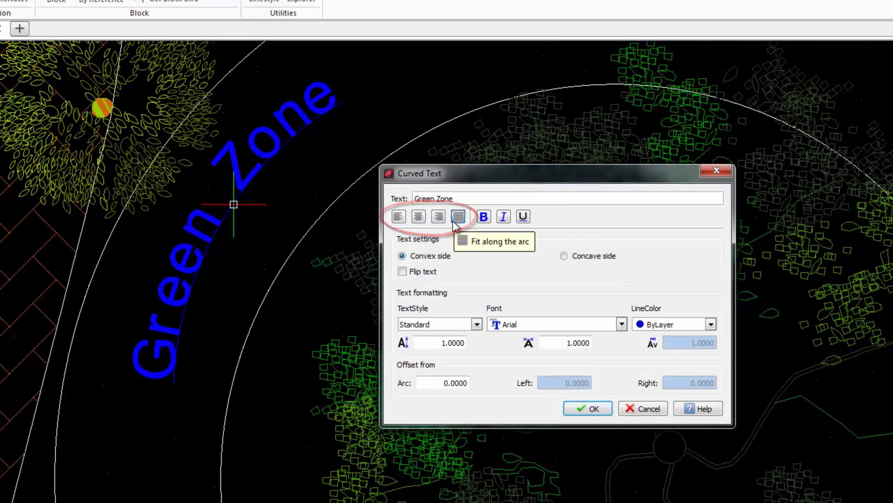
pyautogui.click(402, 221)
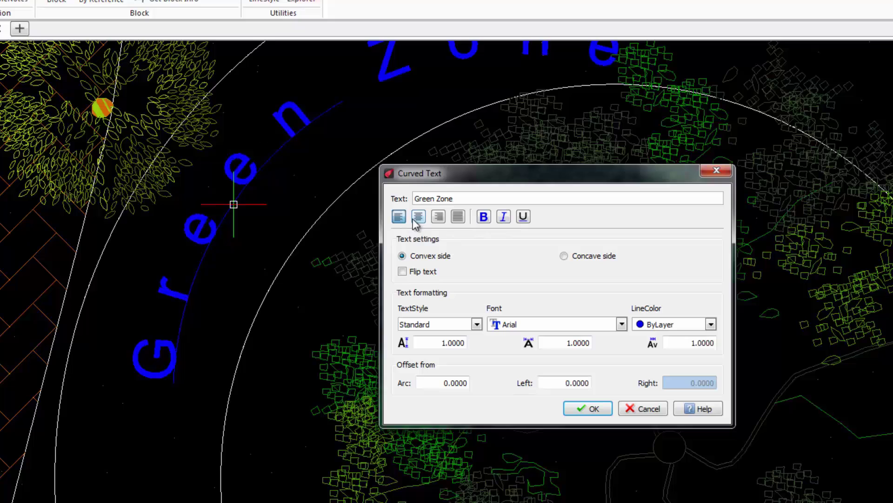
pyautogui.click(419, 217)
pyautogui.click(438, 217)
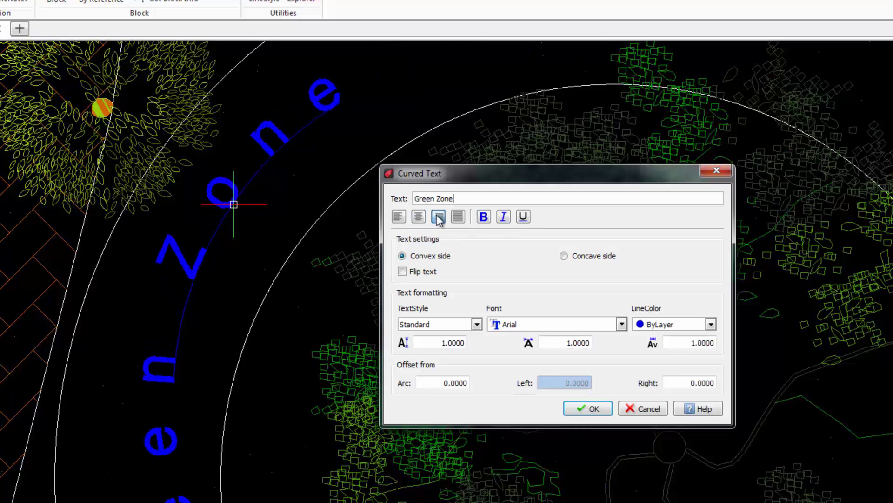
pyautogui.click(458, 216)
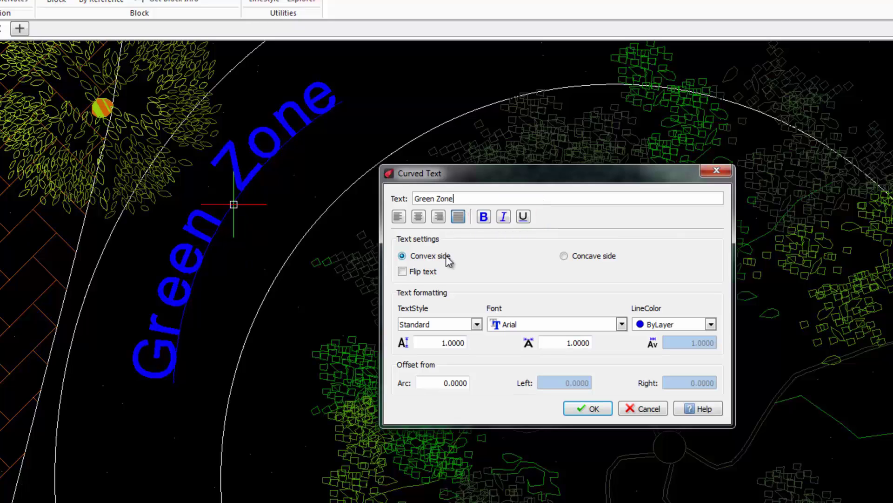
pyautogui.click(565, 256)
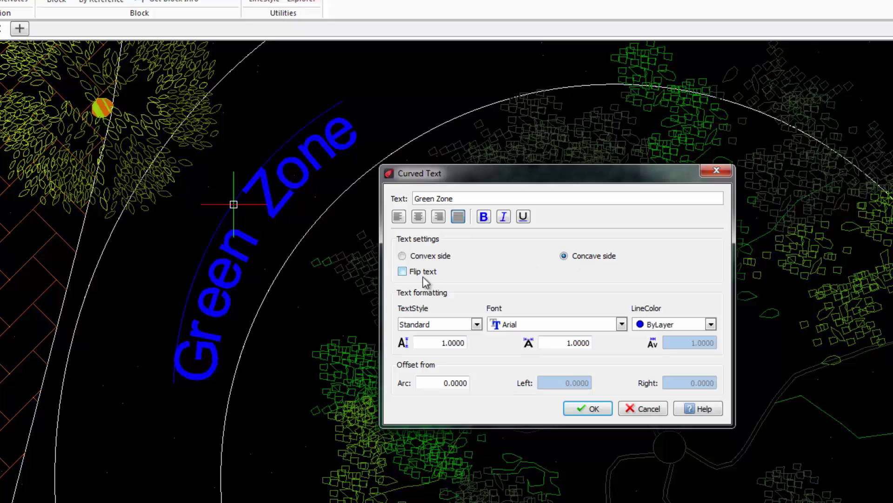
pyautogui.click(403, 272)
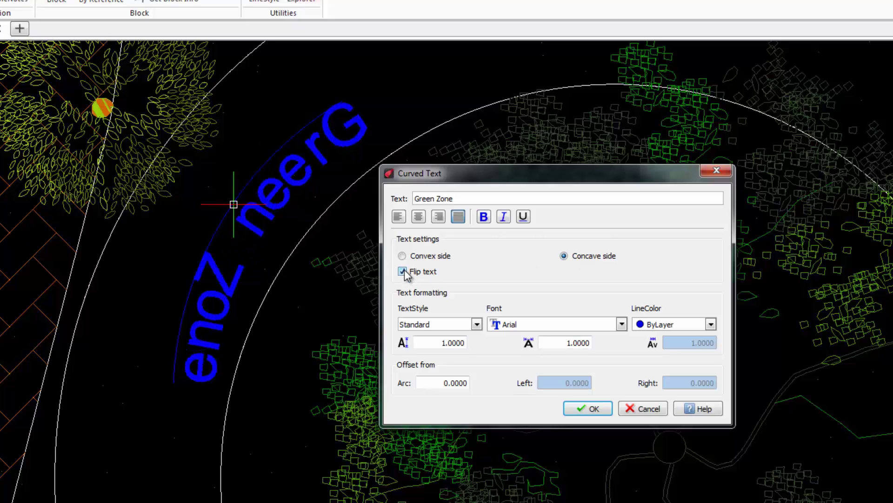
pyautogui.click(403, 271)
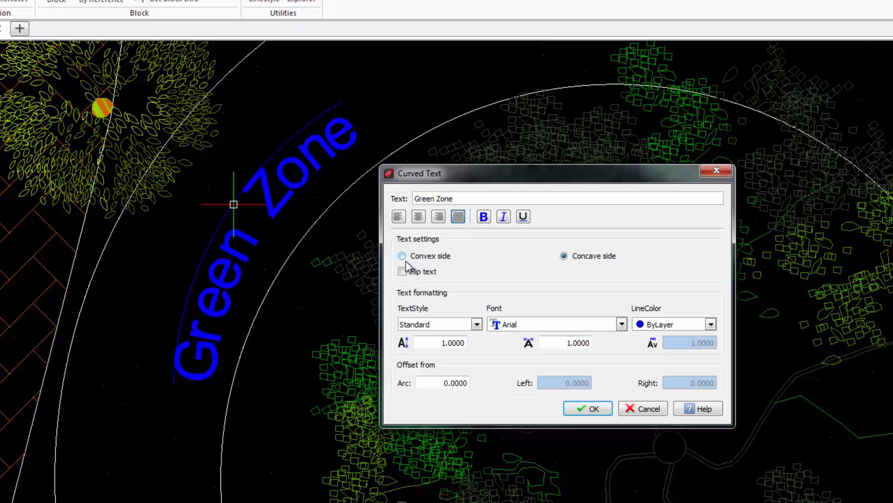
pyautogui.click(402, 256)
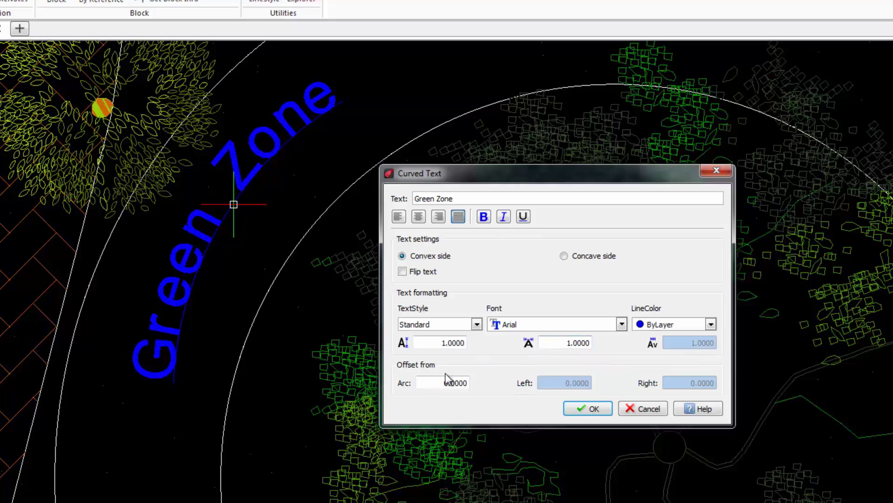
pyautogui.moveTo(445, 383); pyautogui.dragTo(479, 379)
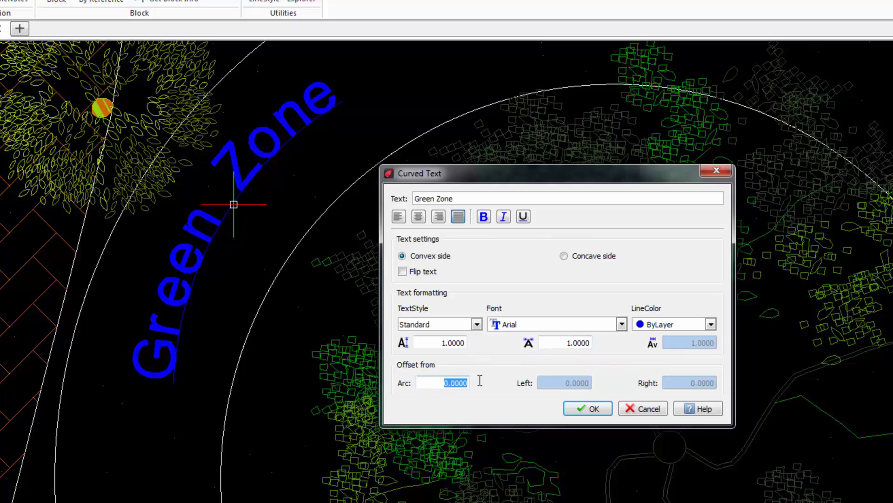
pyautogui.write('1.5')
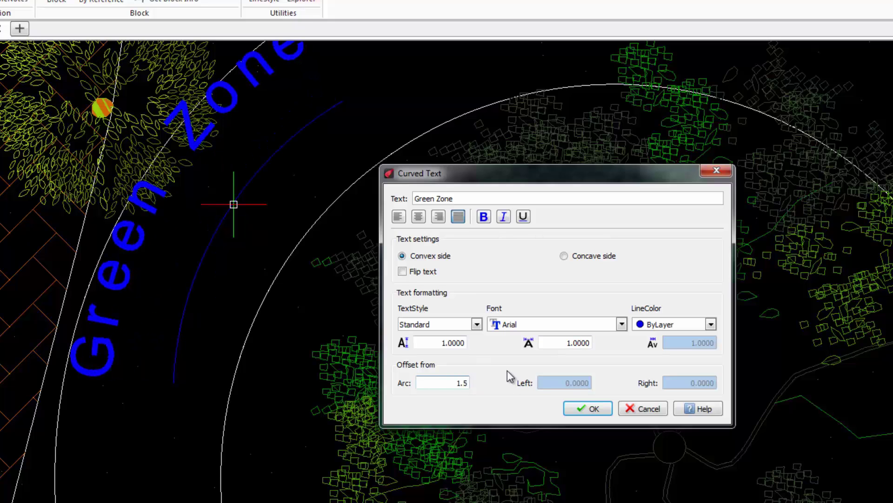
pyautogui.press('BackSpace')
pyautogui.press('BackSpace')
pyautogui.press('BackSpace')
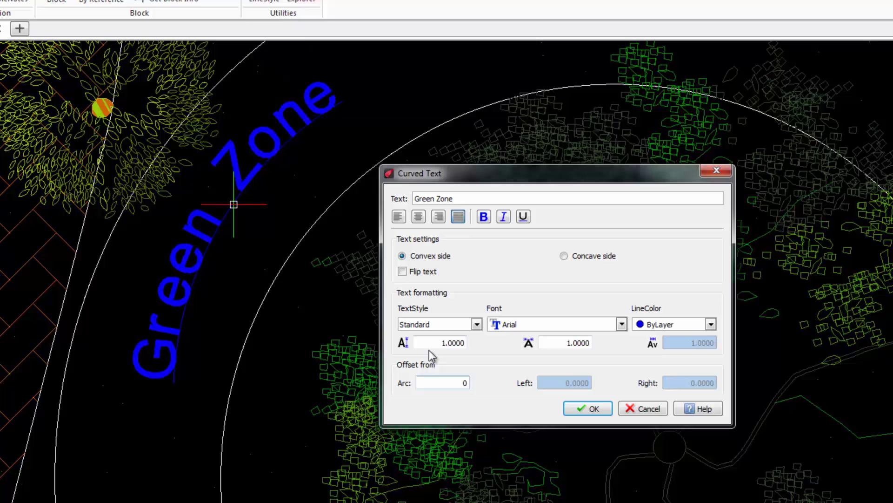
pyautogui.write('0')
# Step: Place the 'Green Zone' text, then reshape its arc by moving the middle grip
pyautogui.click(600, 409)
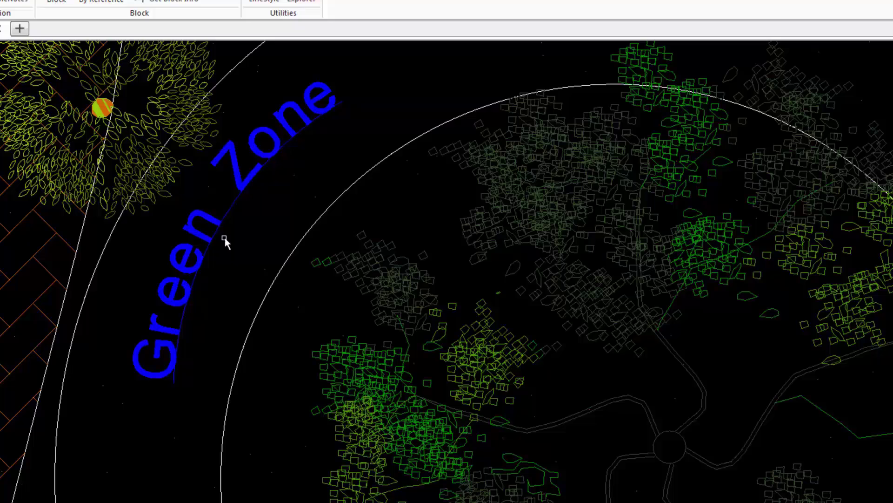
pyautogui.click(230, 214)
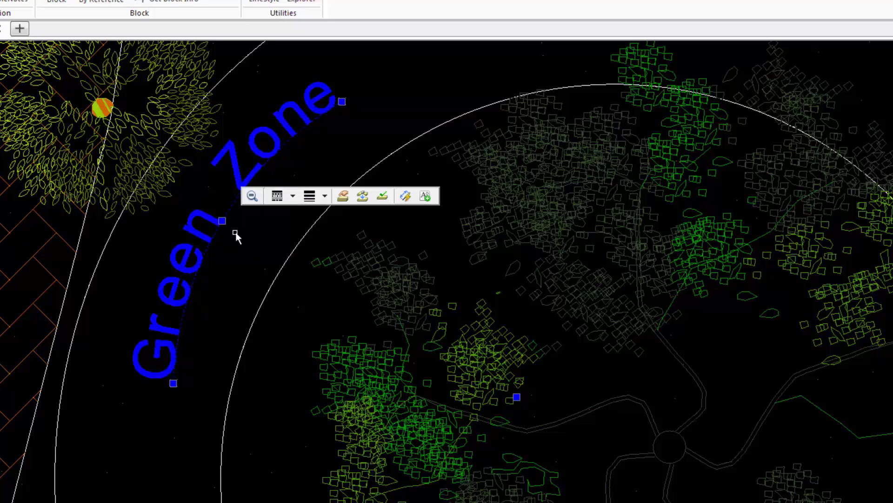
pyautogui.click(222, 220)
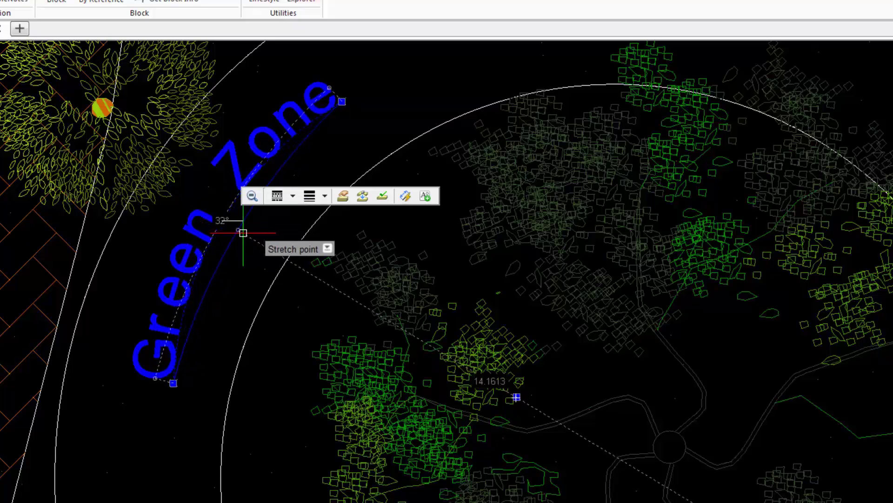
pyautogui.click(238, 230)
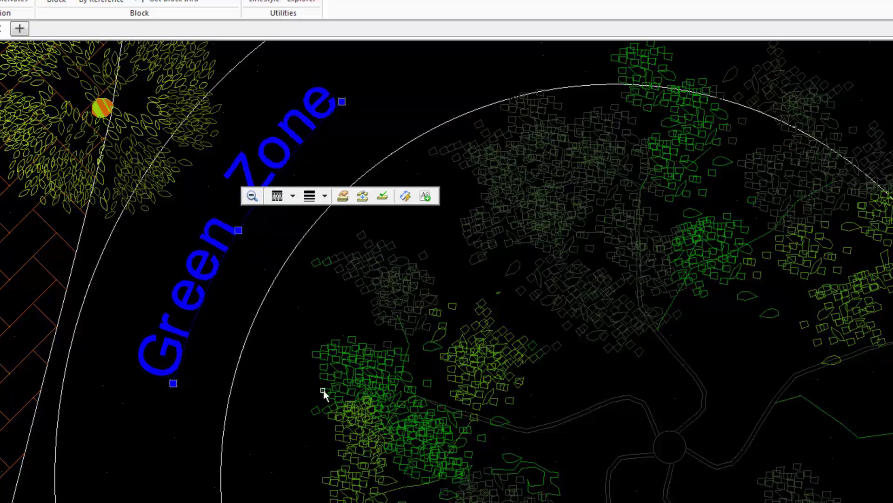
pyautogui.click(238, 230)
pyautogui.click(212, 215)
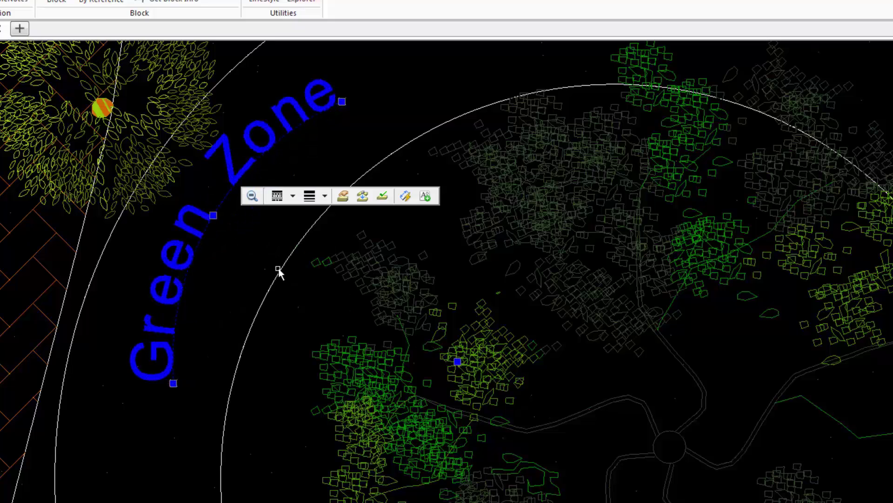
pyautogui.click(213, 215)
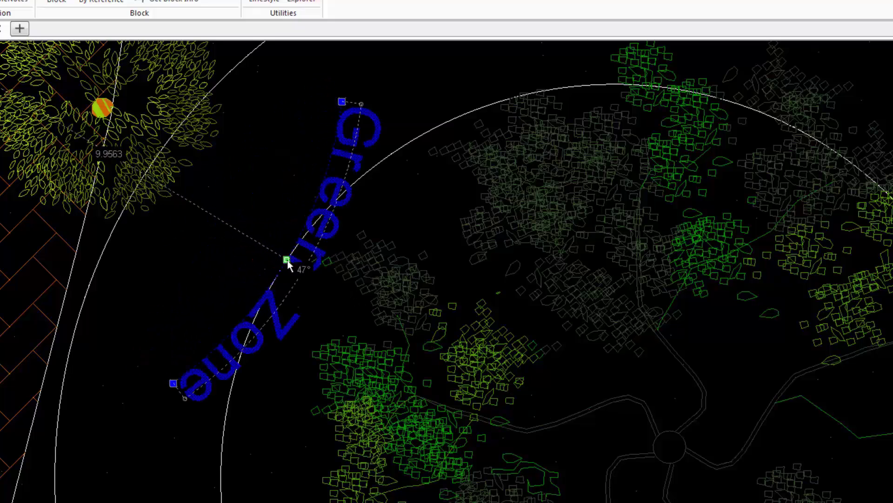
pyautogui.click(287, 260)
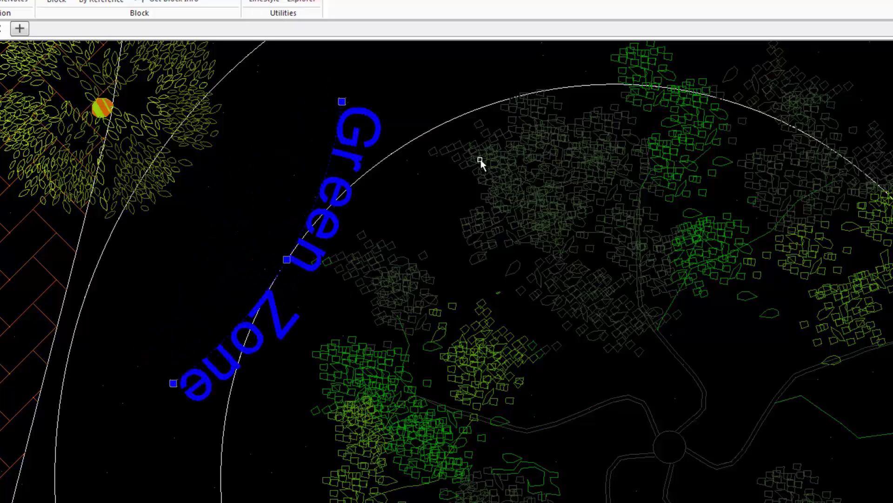
# Step: Stretch the arc's top and lower ends onto the large circle's edge
pyautogui.click(343, 101)
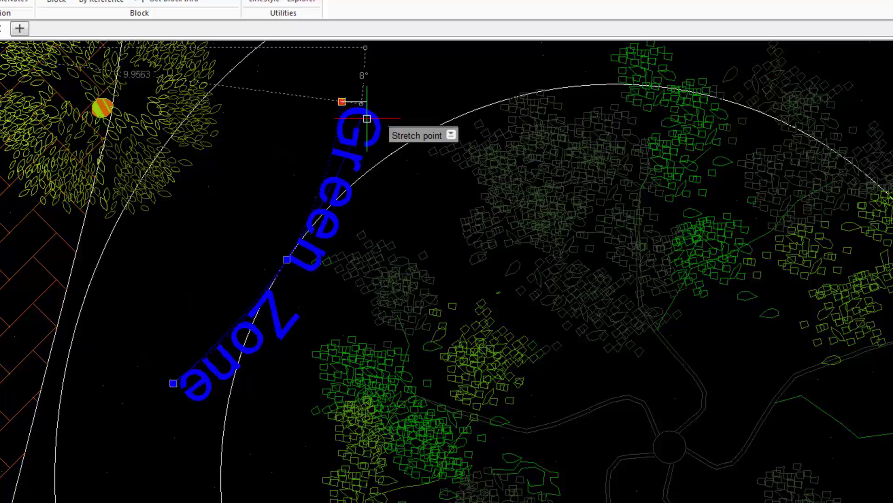
pyautogui.click(384, 159)
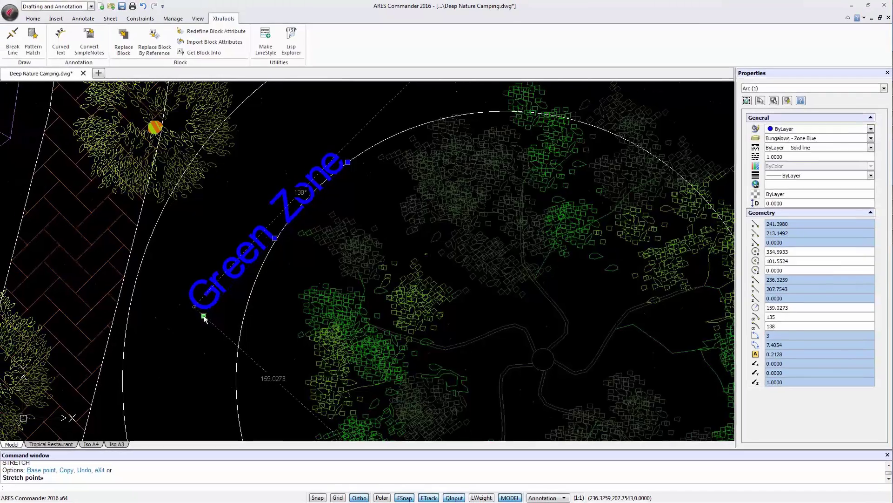
pyautogui.click(184, 358)
pyautogui.click(242, 323)
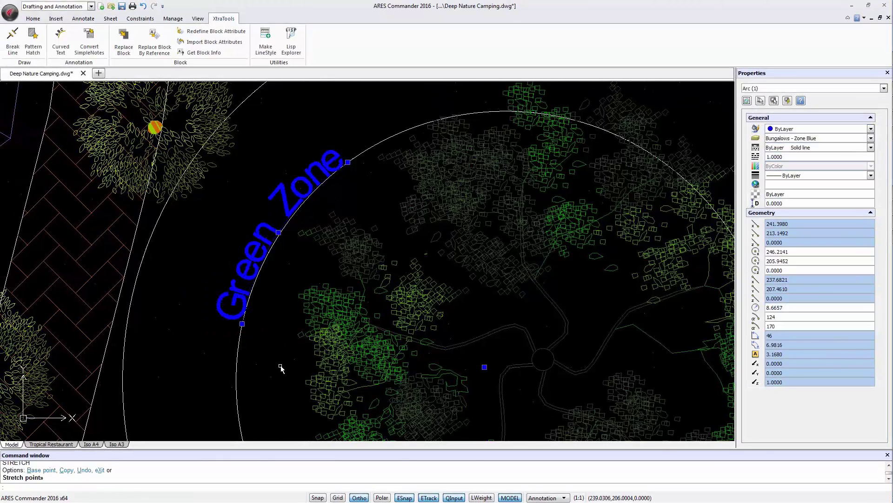
# Step: Undo both arc stretches, then cancel a started grip stretch on the curved text
pyautogui.click(143, 7)
pyautogui.click(142, 6)
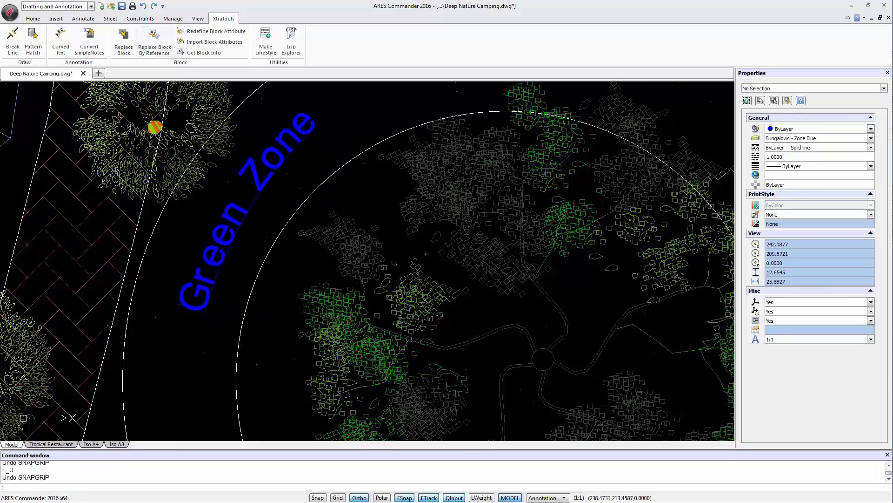
pyautogui.click(256, 203)
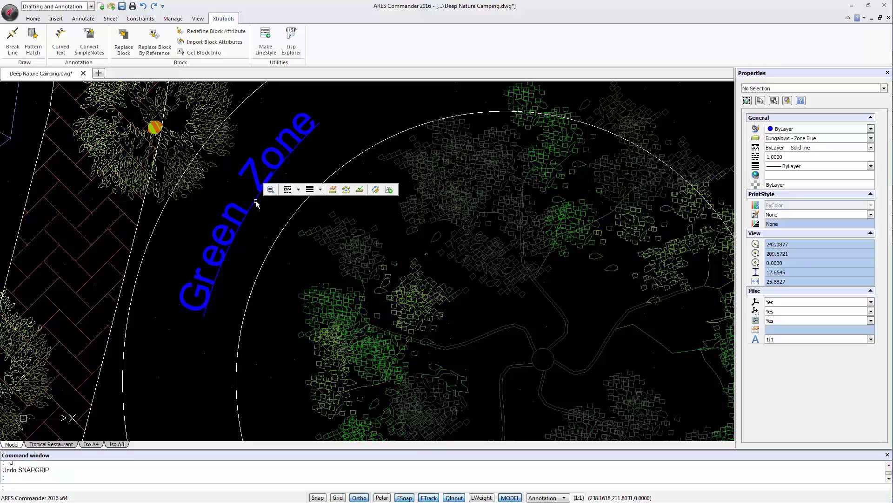
pyautogui.click(291, 201)
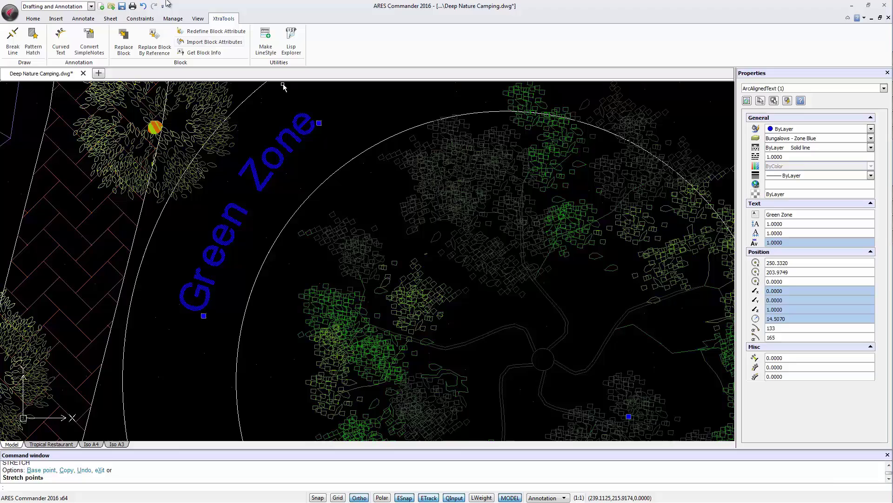
pyautogui.hotkey('ctrl', 'z')
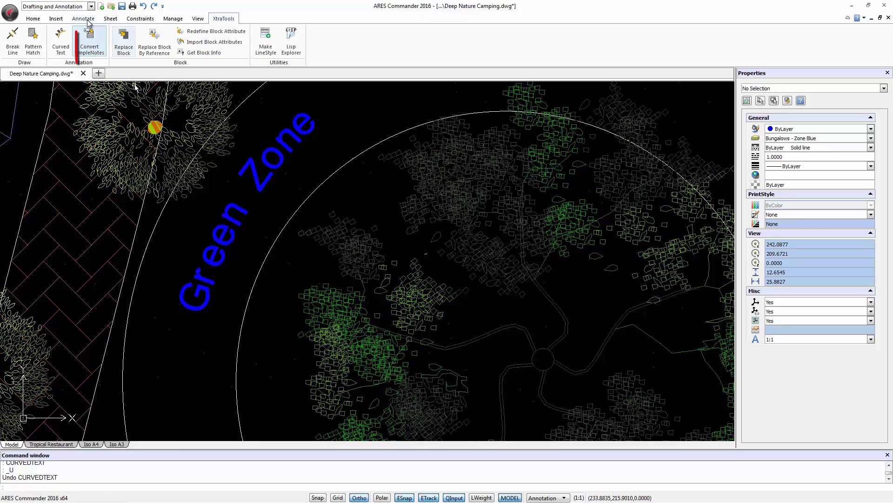
# Step: Reopen Curved Text for 'Green Zone', trying each alignment plus bold and italic
pyautogui.click(61, 41)
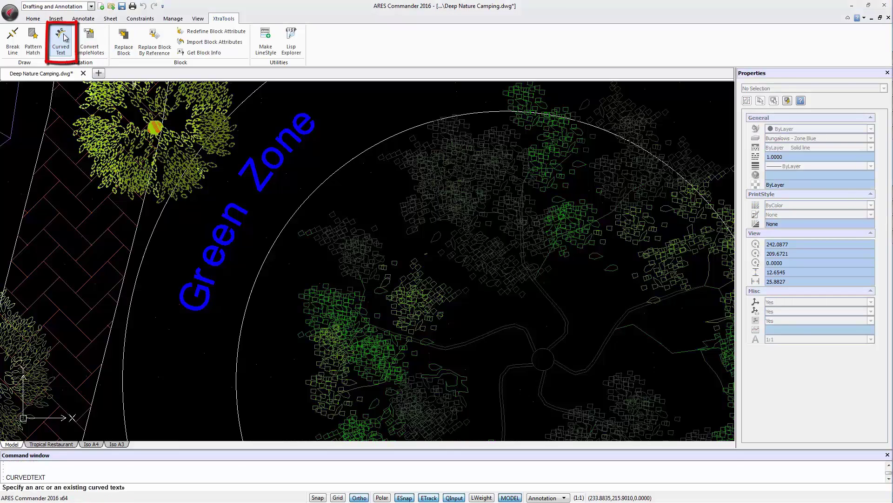
pyautogui.click(260, 188)
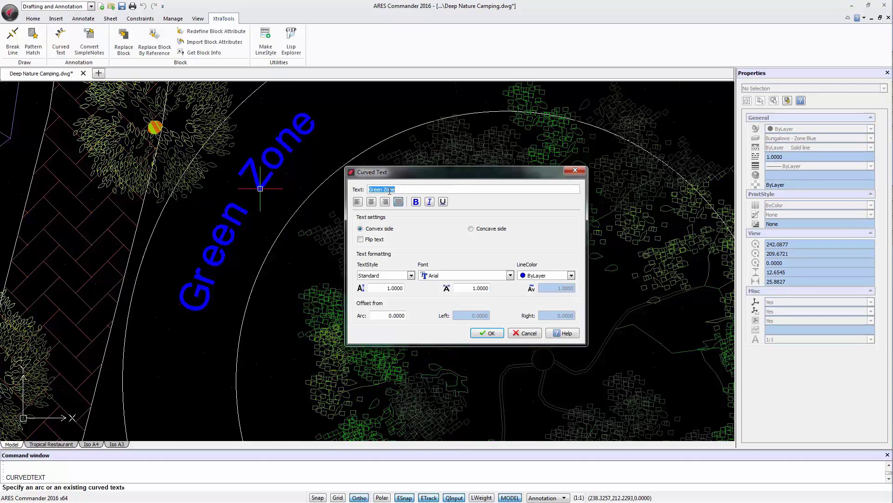
pyautogui.click(359, 202)
pyautogui.click(372, 202)
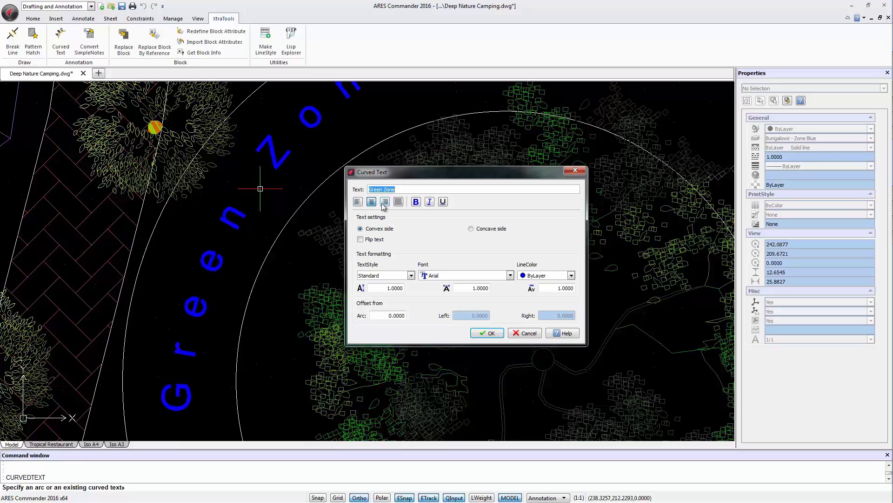
pyautogui.click(386, 205)
pyautogui.click(399, 206)
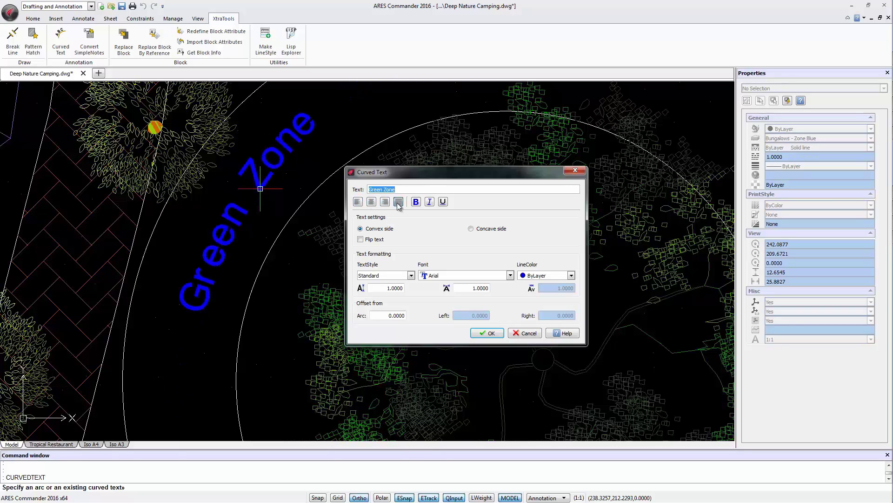
pyautogui.click(416, 202)
pyautogui.click(429, 202)
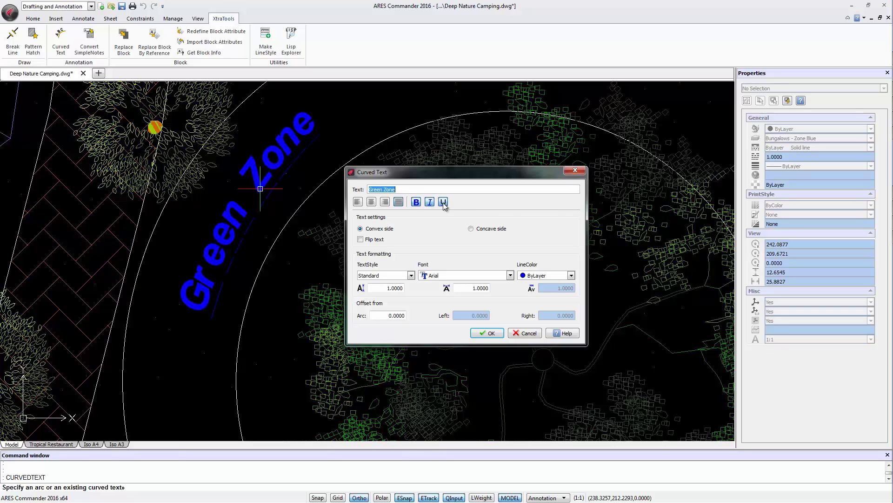
pyautogui.click(416, 202)
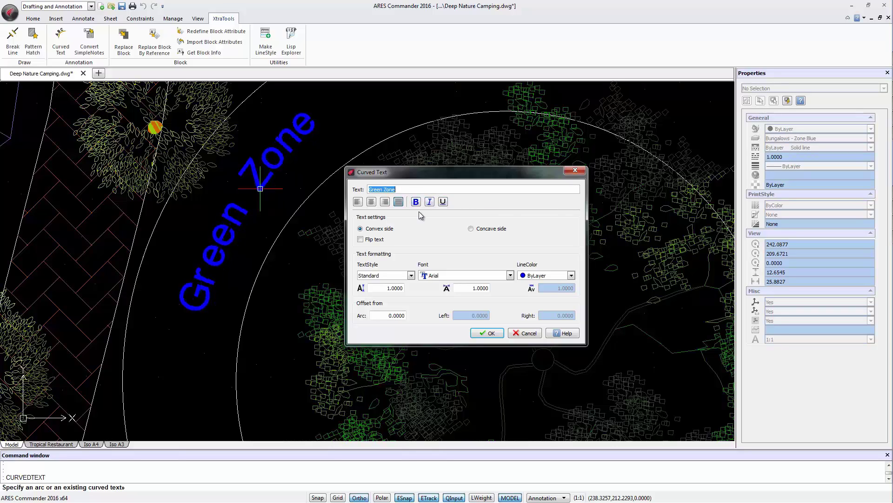
# Step: Try concave side and Flip text, revert to convex, set arc offset 0, and confirm
pyautogui.click(483, 231)
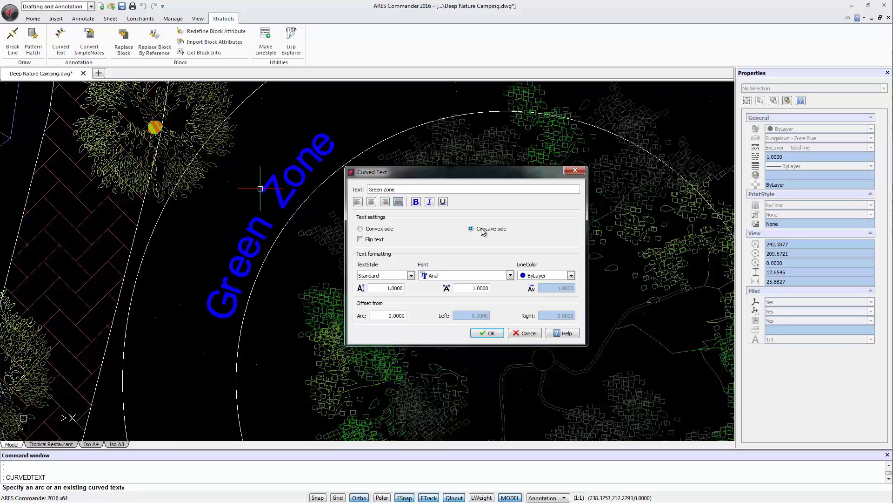
pyautogui.click(373, 242)
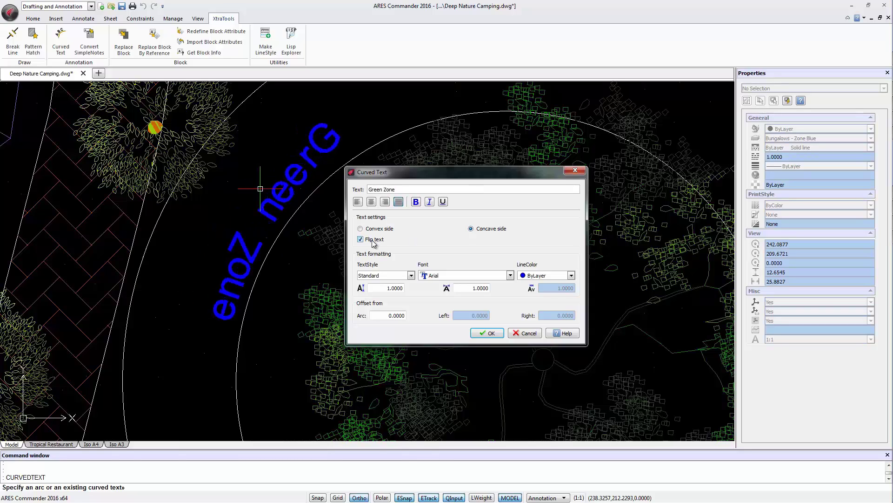
pyautogui.click(373, 242)
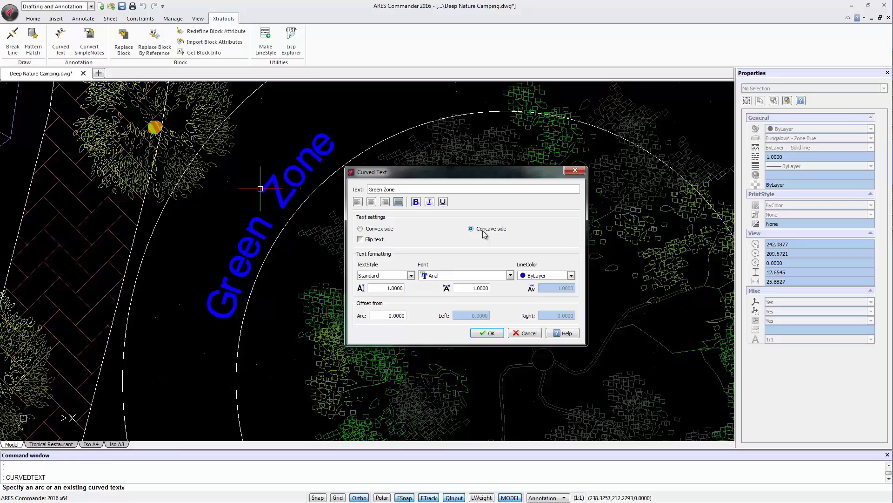
pyautogui.click(388, 229)
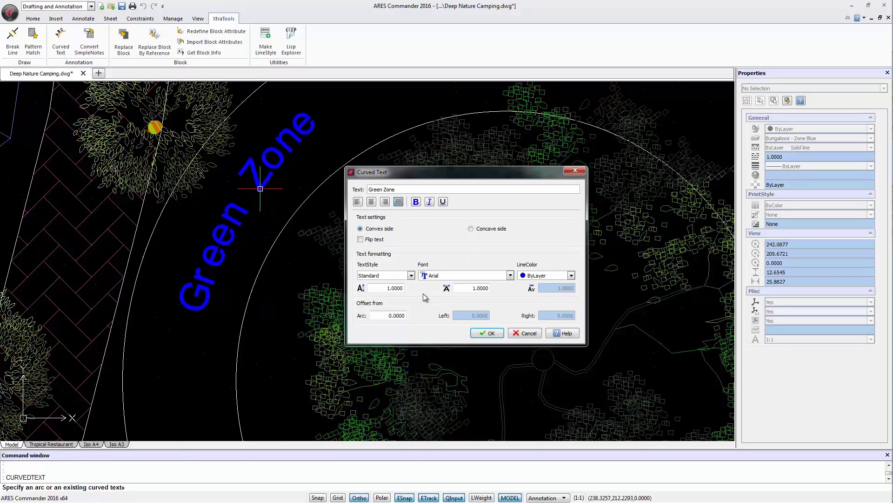
pyautogui.moveTo(383, 316); pyautogui.dragTo(419, 317)
pyautogui.write('1.5')
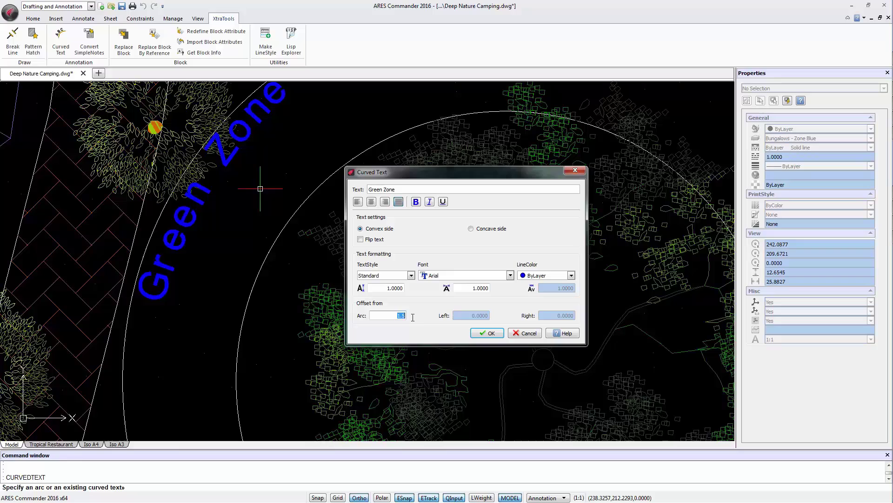
pyautogui.write('0')
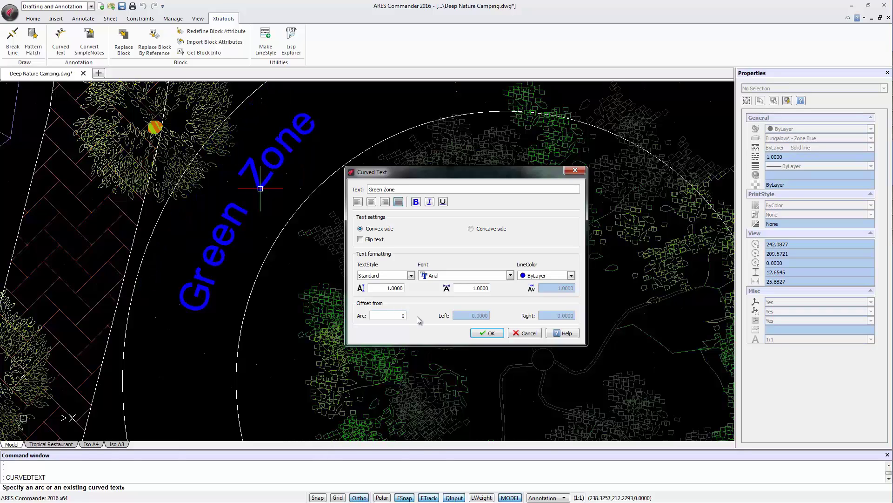
pyautogui.click(497, 336)
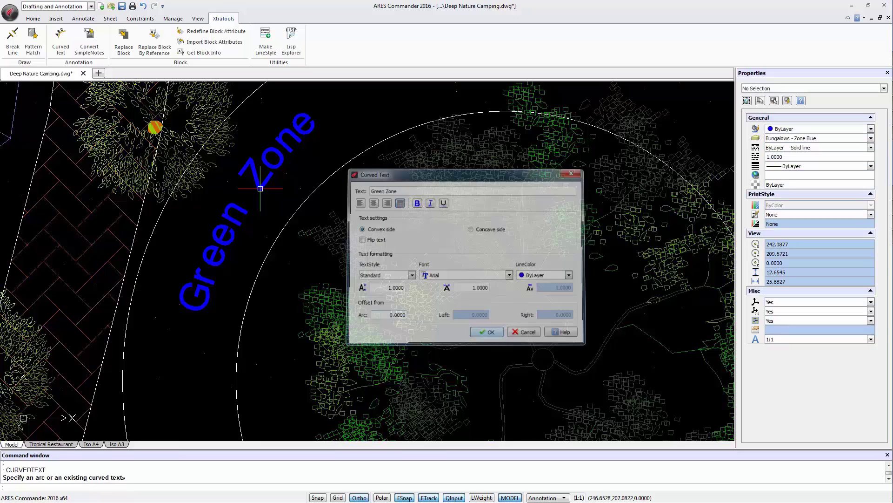
# Step: Cancel a trial grip stretch on 'Green Zone' and select the arc beneath it
pyautogui.click(265, 163)
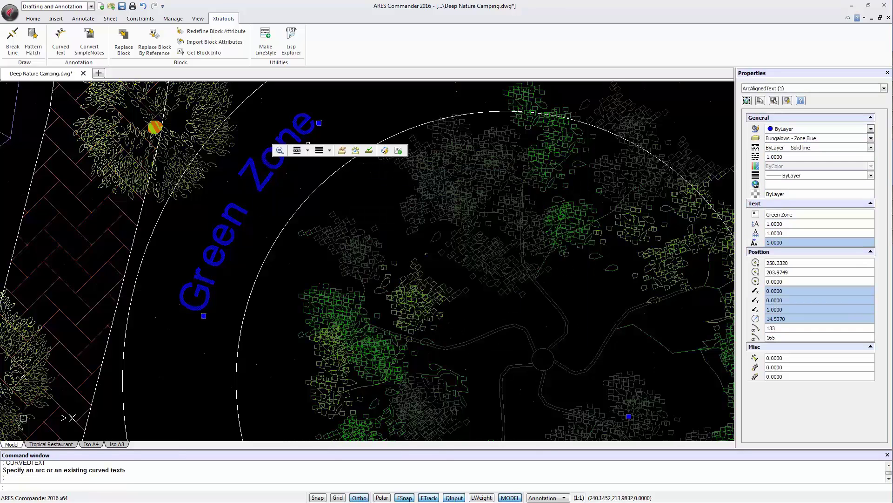
pyautogui.click(319, 124)
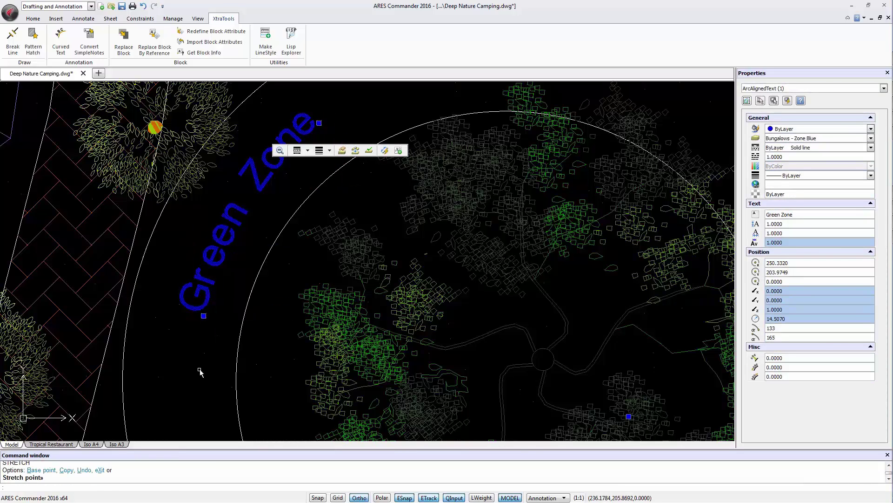
pyautogui.hotkey('ctrl', 'z')
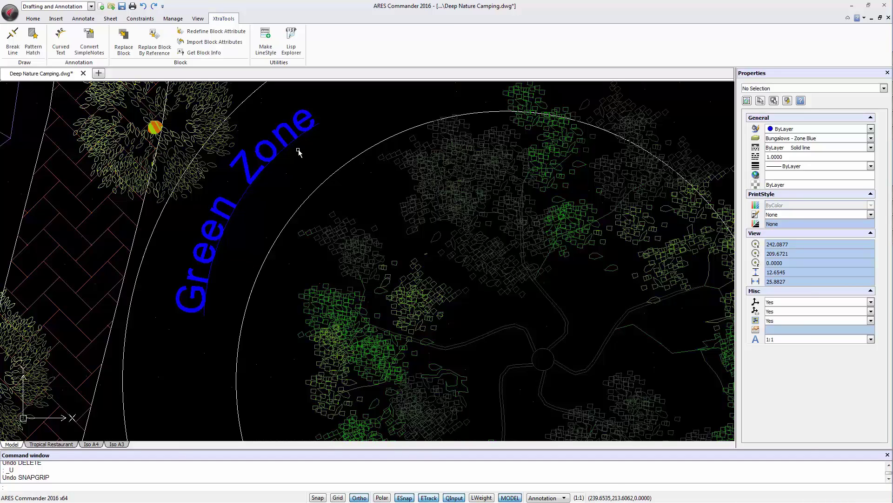
pyautogui.click(245, 193)
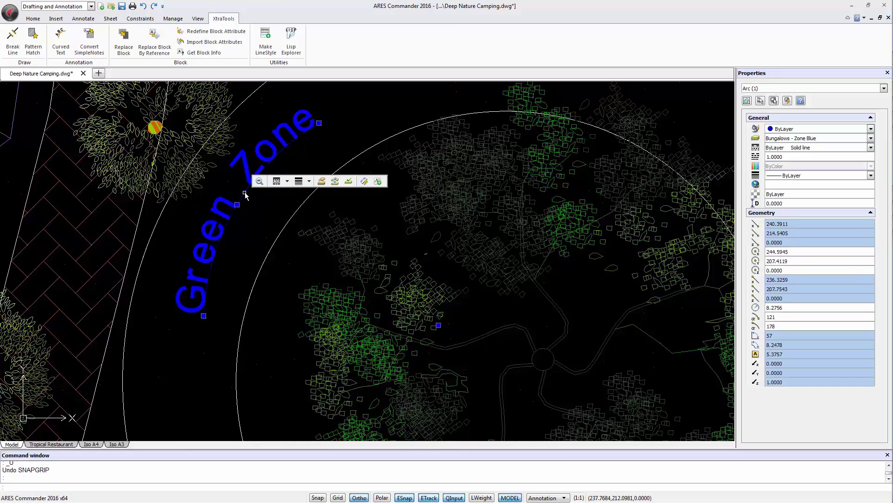